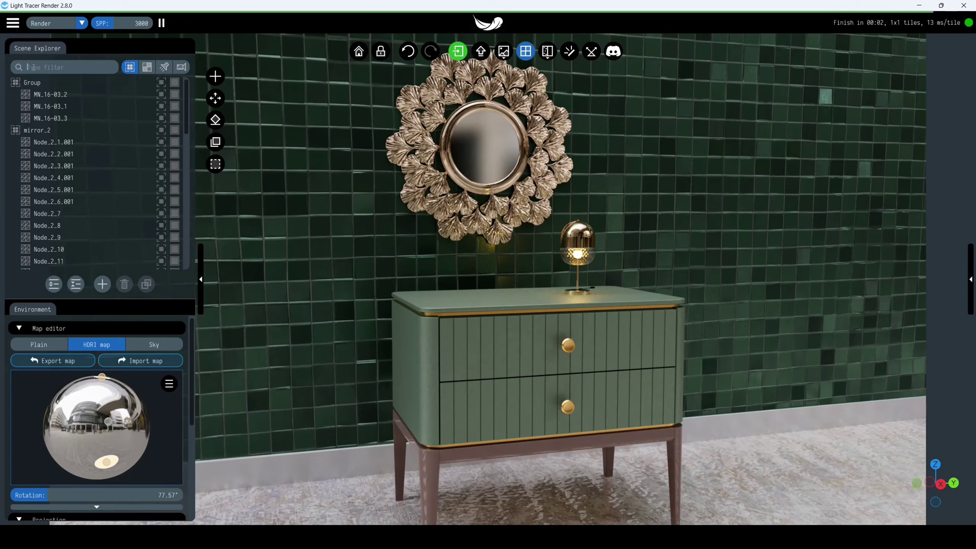
Filter the Scene Explorer by 'di' to select the mirror's Disk, then clear the filter.
type("di")
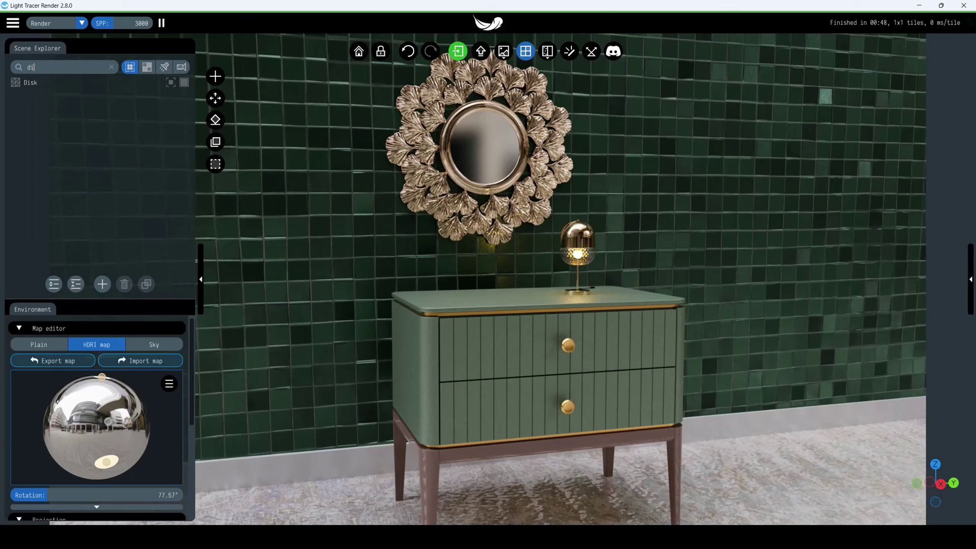
left_click(36, 87)
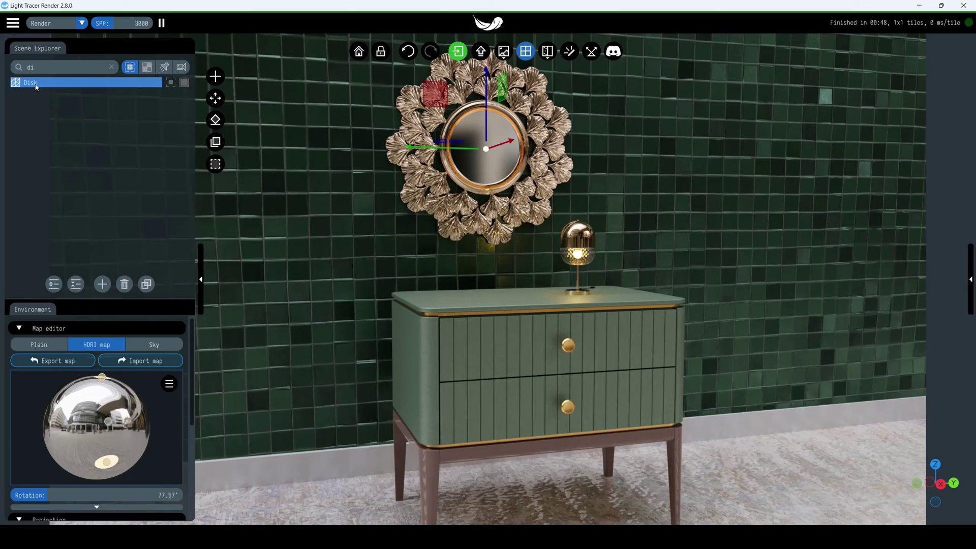
left_click(112, 67)
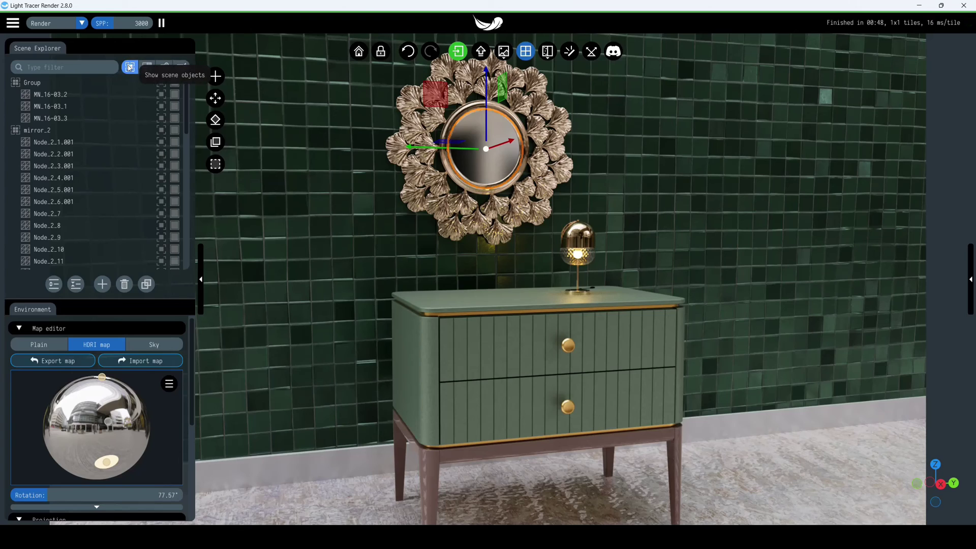
left_click(152, 67)
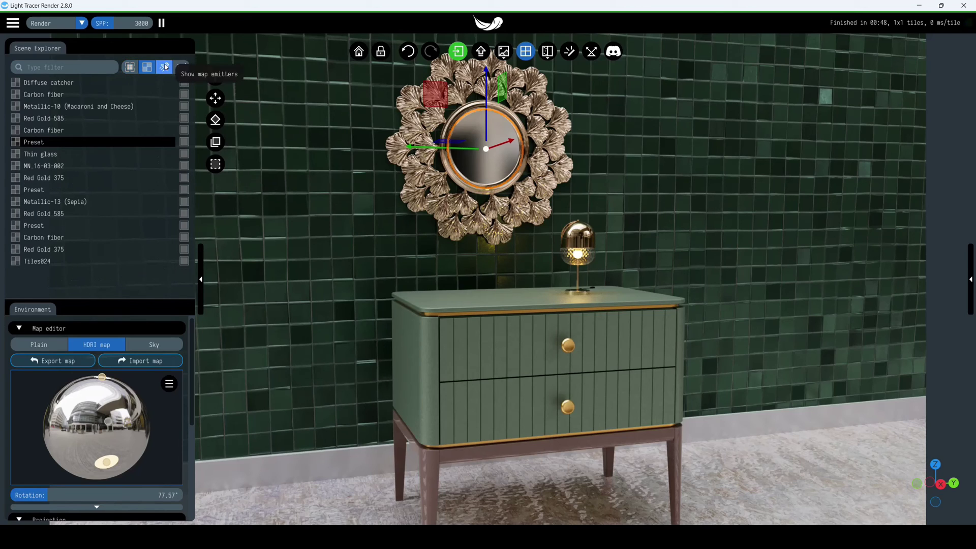
left_click(165, 67)
left_click(181, 68)
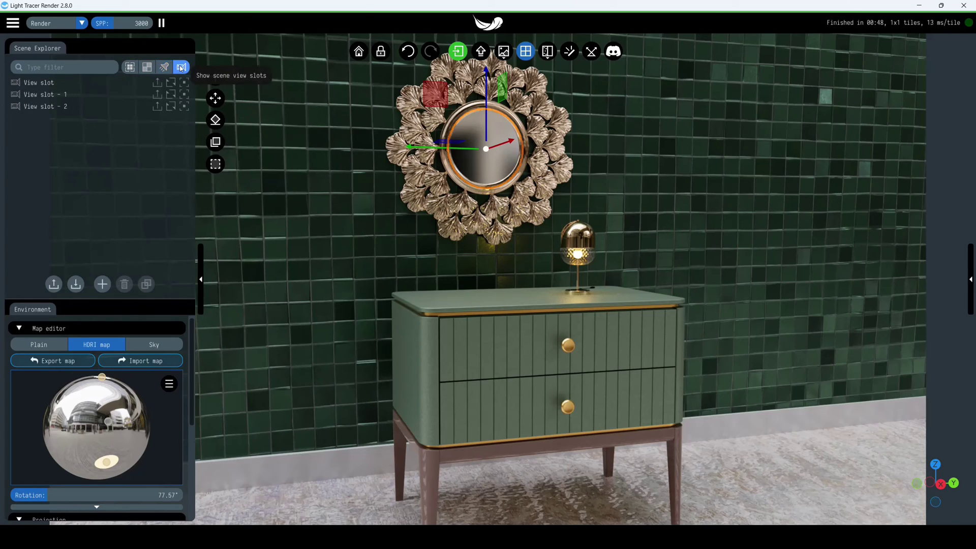
left_click(129, 71)
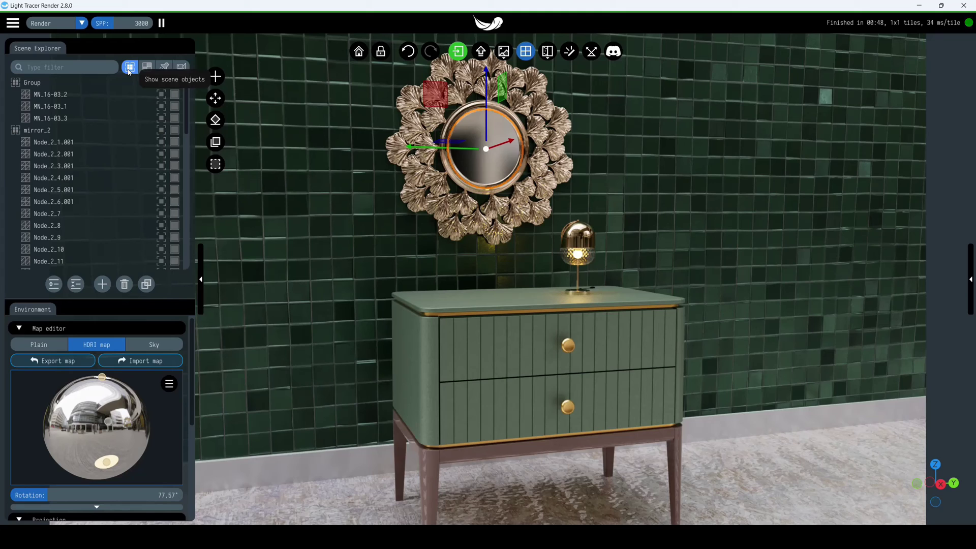
Select the Cube, Plane and Scene floor objects and create a new empty Group - 1.
scroll(137, 164, "down", 7)
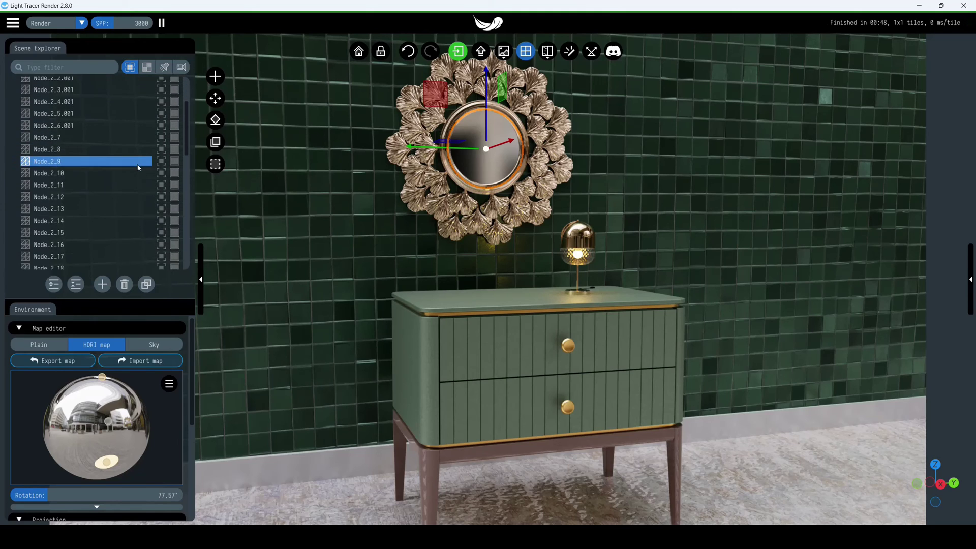
scroll(138, 167, "down", 7)
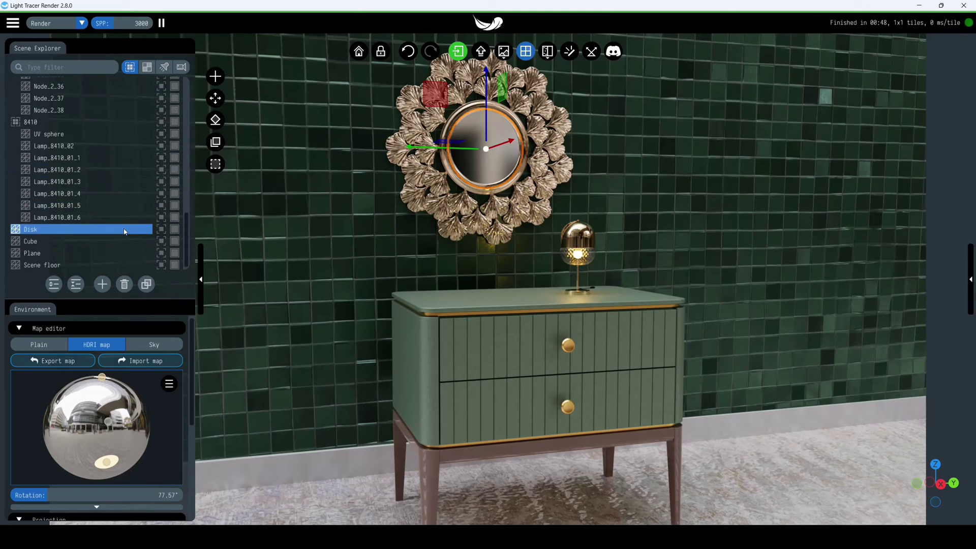
left_click(96, 246)
left_click(95, 253)
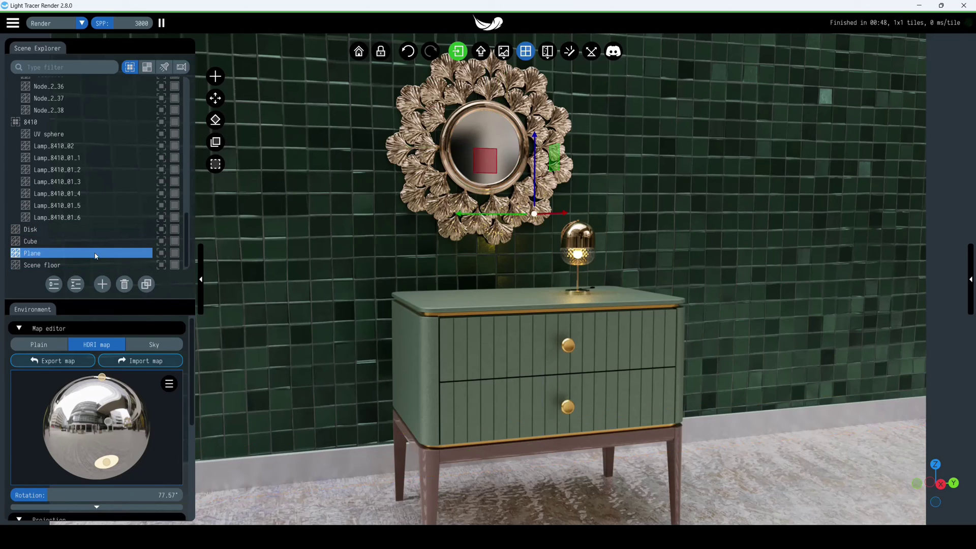
left_click(93, 264)
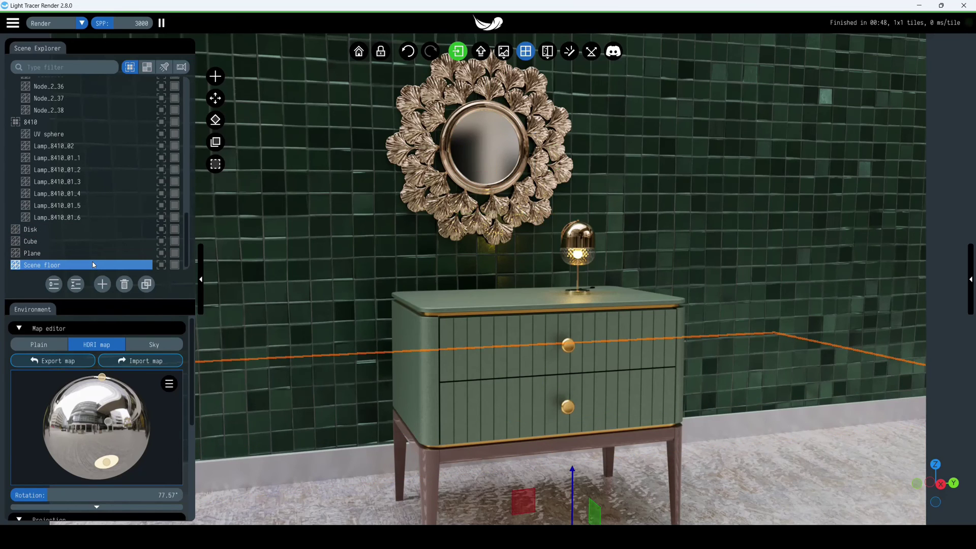
left_click(102, 283)
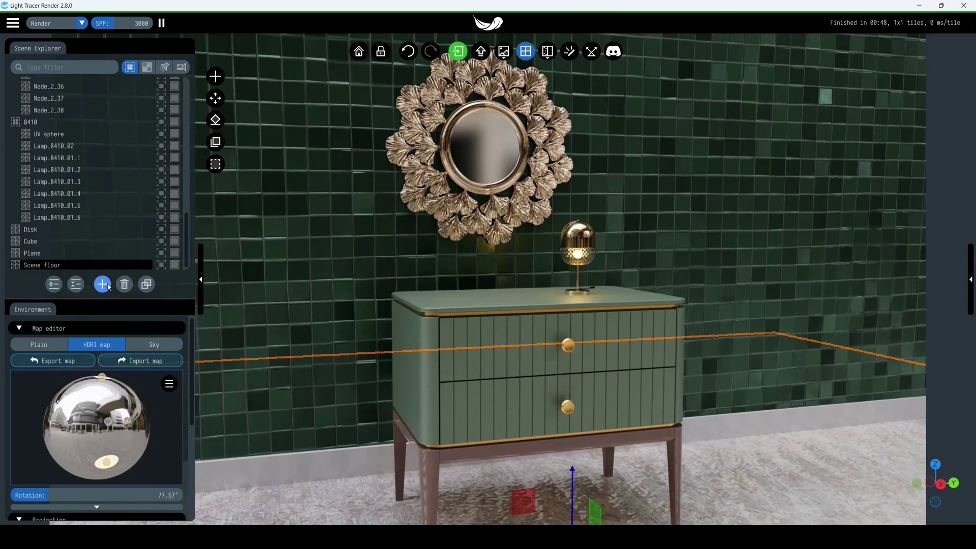
Move Scene floor and Plane into Group - 1.
scroll(76, 228, "down", 1)
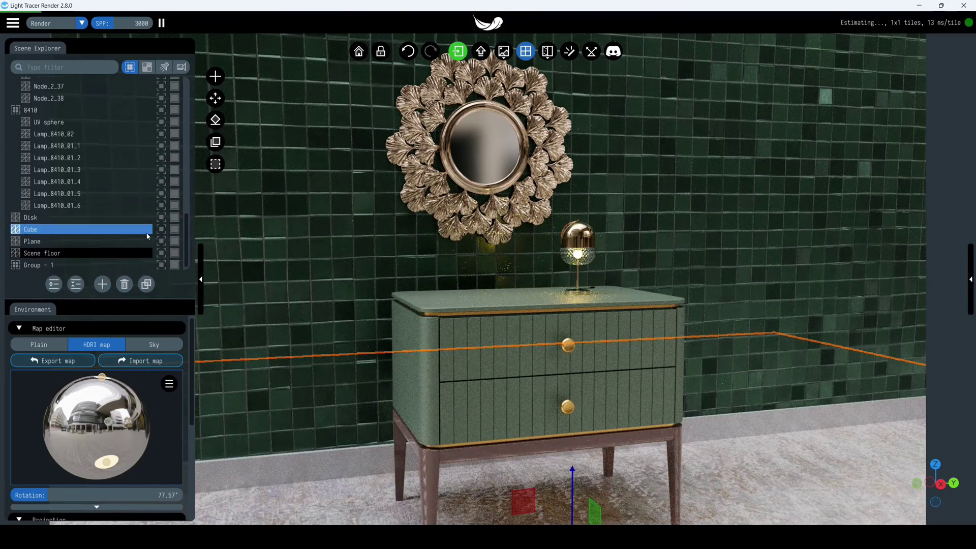
left_click(43, 253)
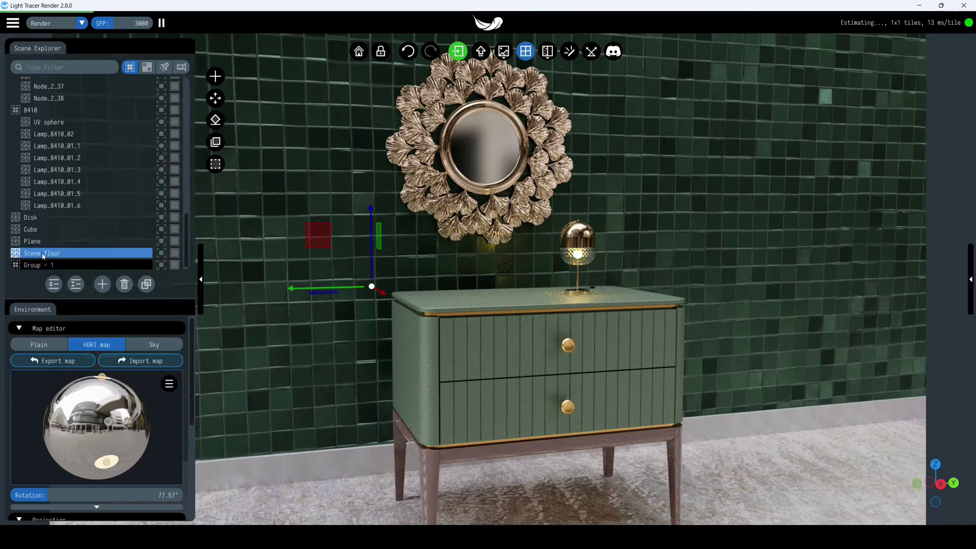
mouse_move(43, 254)
left_mouse_down()
mouse_move(43, 264)
mouse_move(43, 253)
left_mouse_up()
left_click(44, 241)
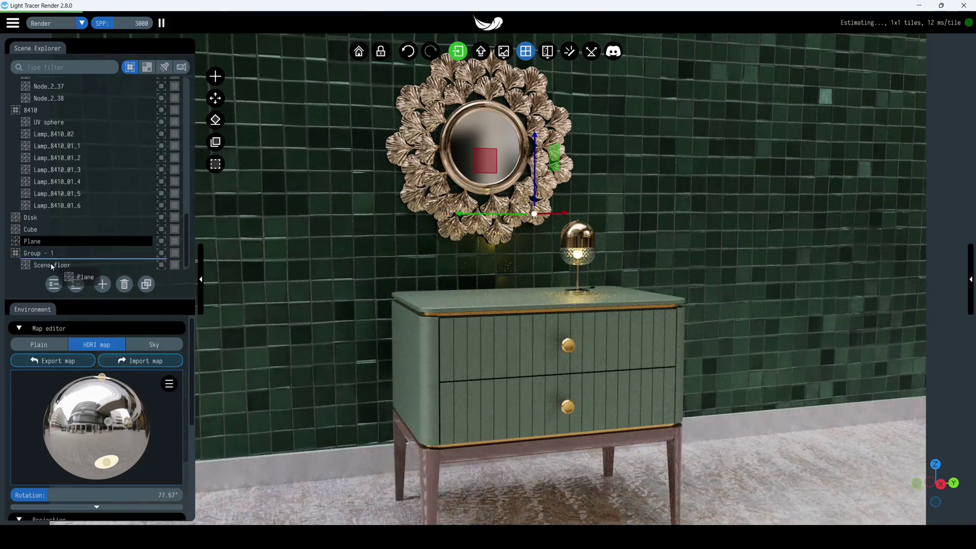
scroll(52, 152, "up", 1)
left_click(53, 122)
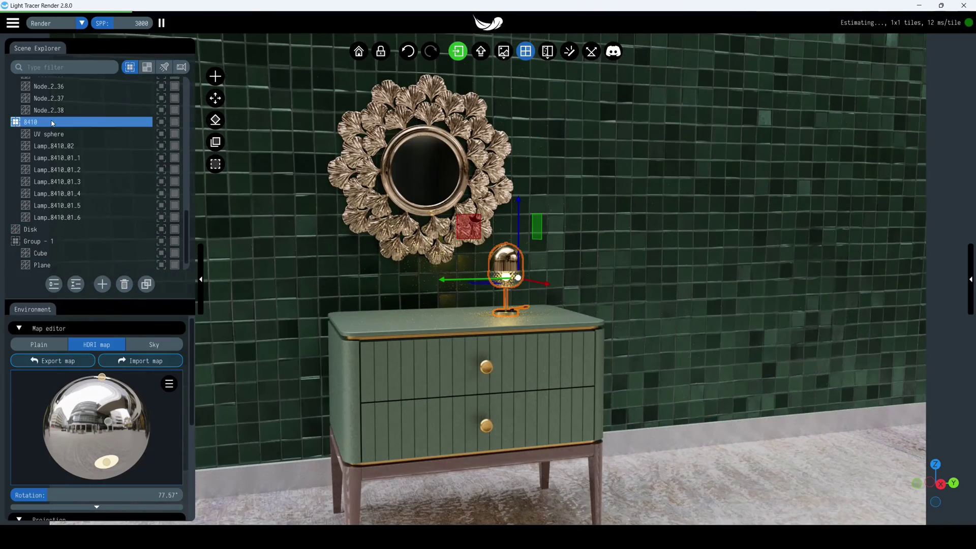
Frame the view on the 8410 lamp group with Look here, then set it to Show only.
right_click(52, 122)
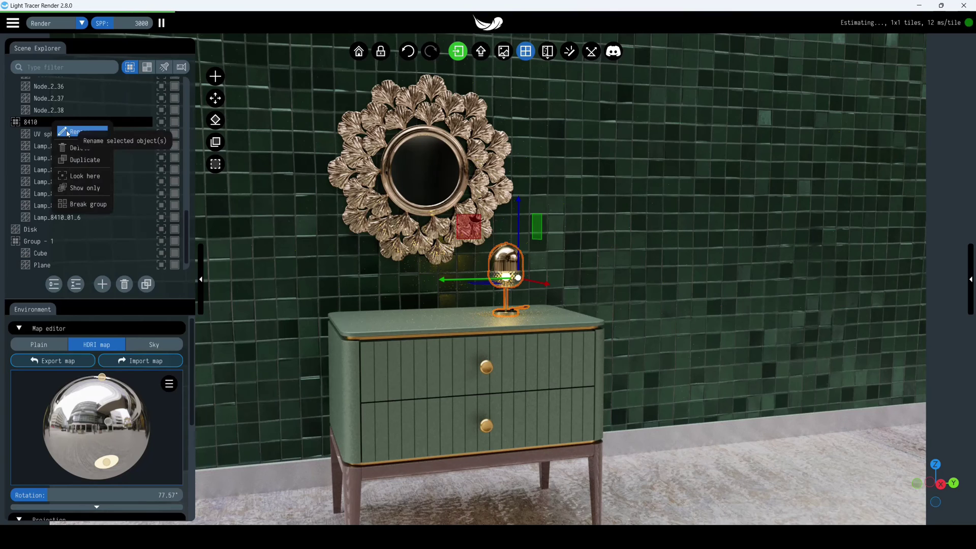
left_click(96, 180)
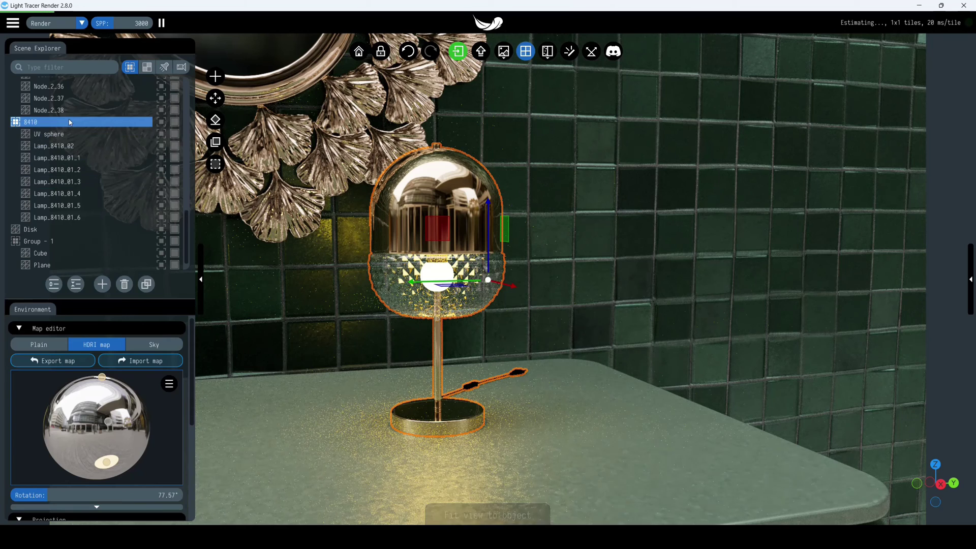
right_click(69, 121)
left_click(114, 188)
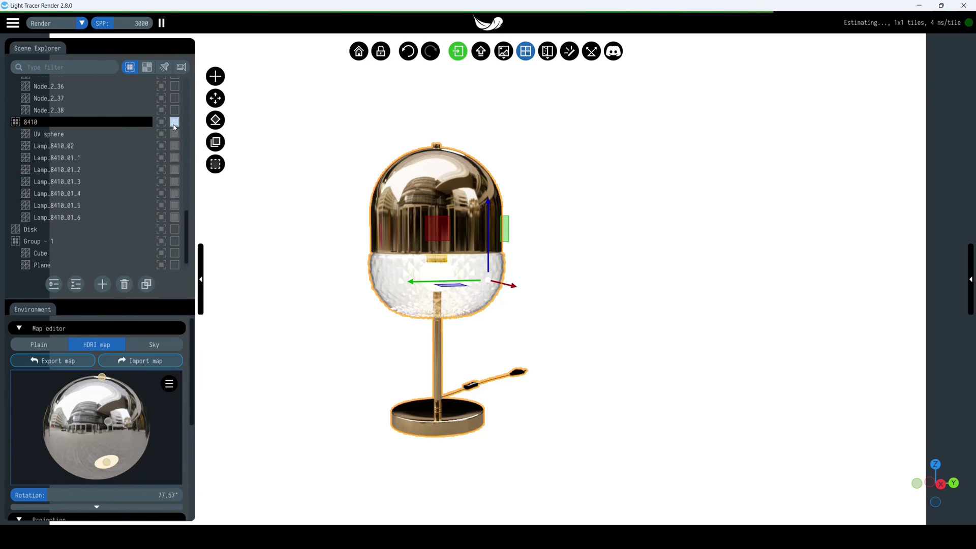
Make the Disk, Group - 1 and other groups visible again, leaving the 8410 lamp shown.
left_click(174, 230)
left_click(175, 241)
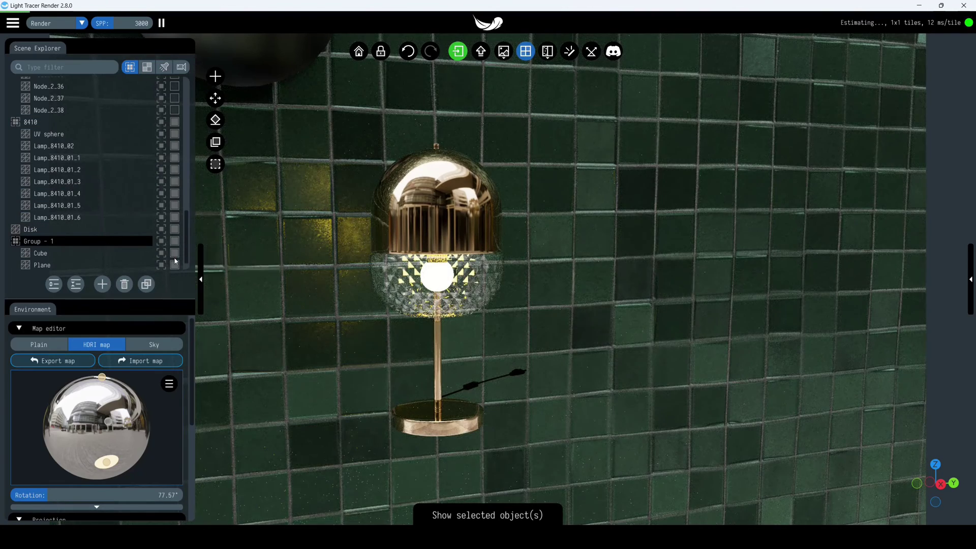
scroll(167, 239, "up", 10)
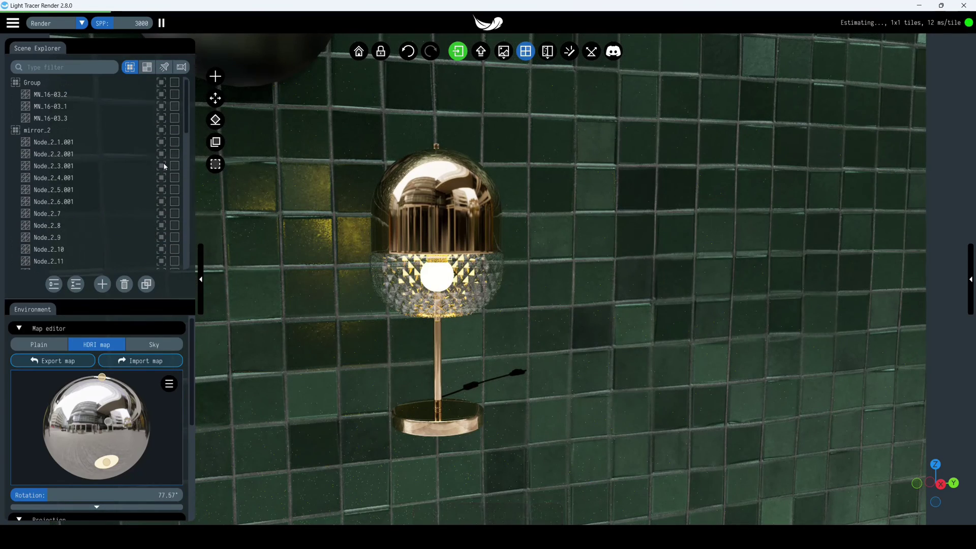
left_click(174, 81)
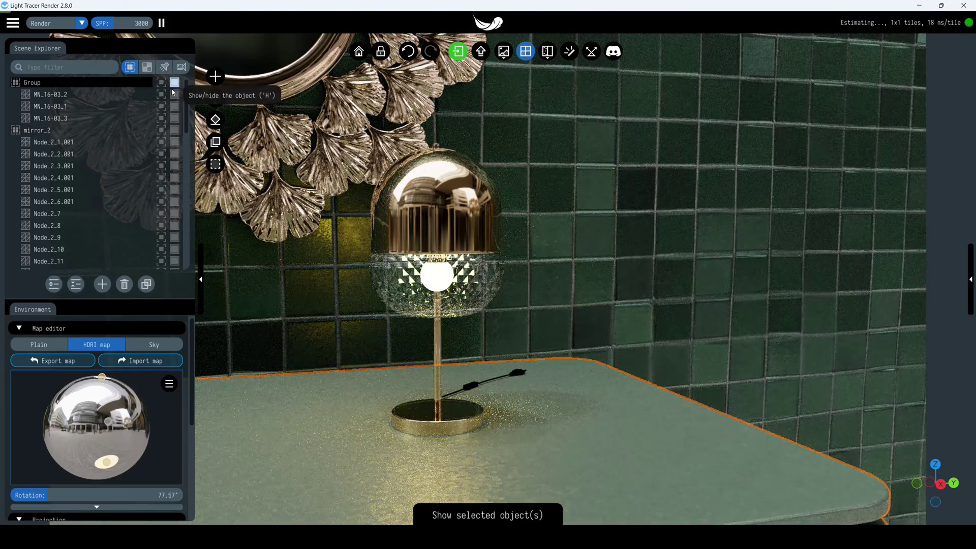
scroll(44, 104, "down", 10)
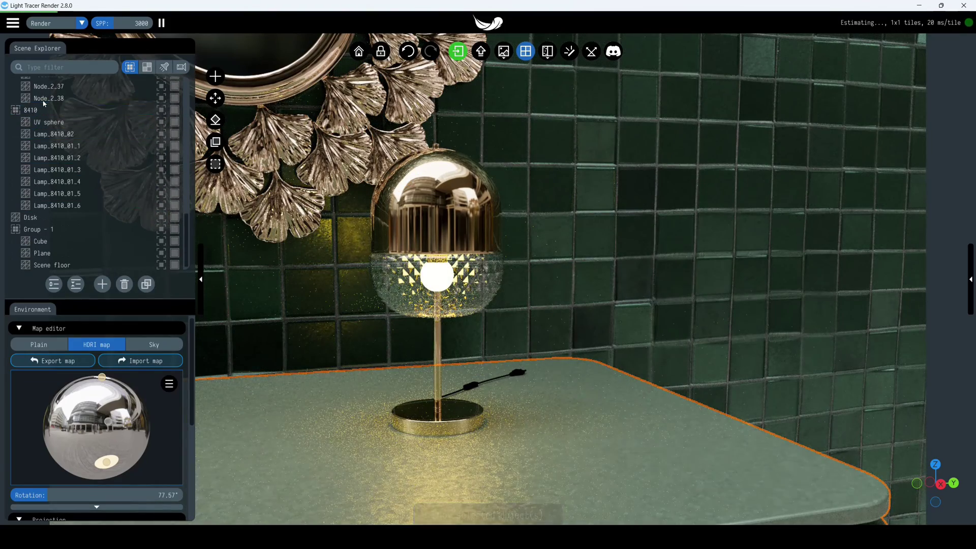
left_click(65, 110)
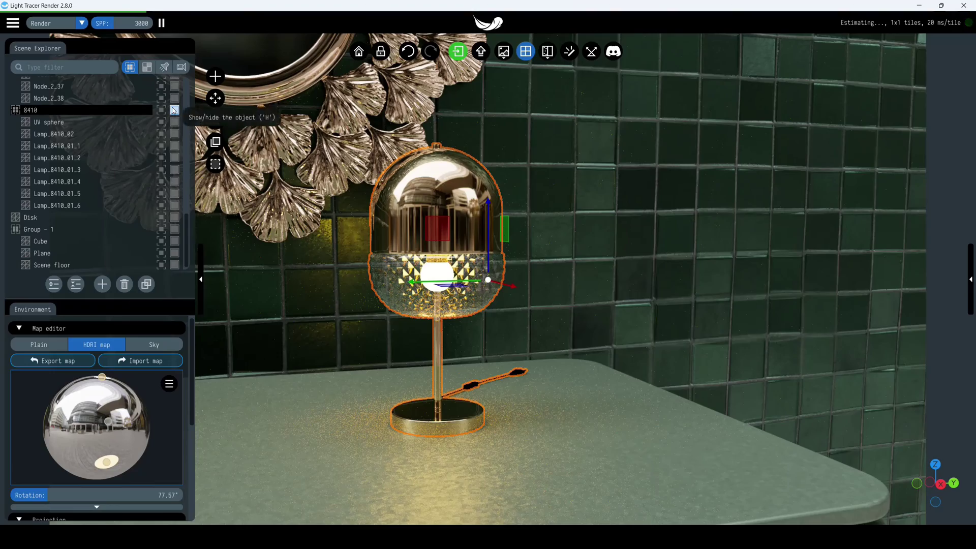
left_click(174, 110)
left_click(175, 110)
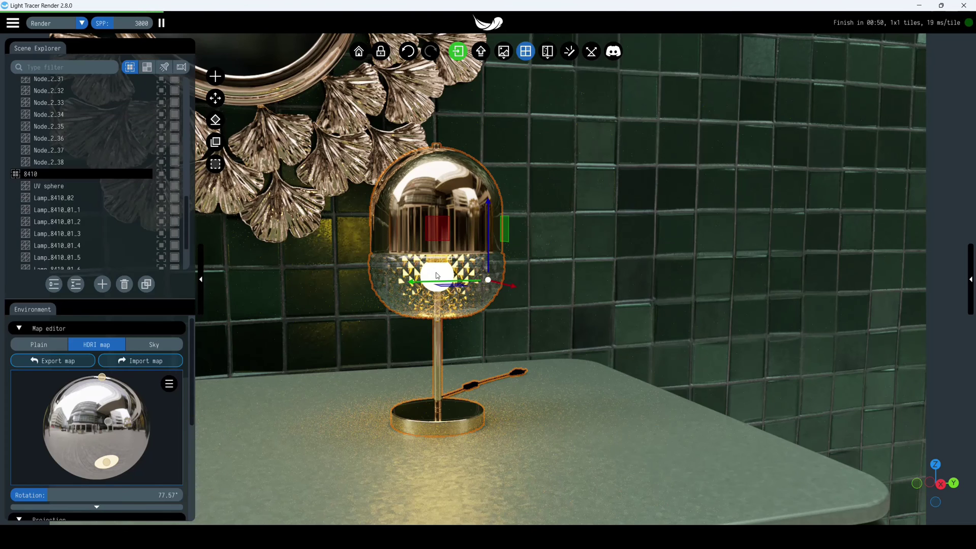
Hide the lamp's UV sphere from the camera only and zoom in on the lamp.
left_click(51, 186)
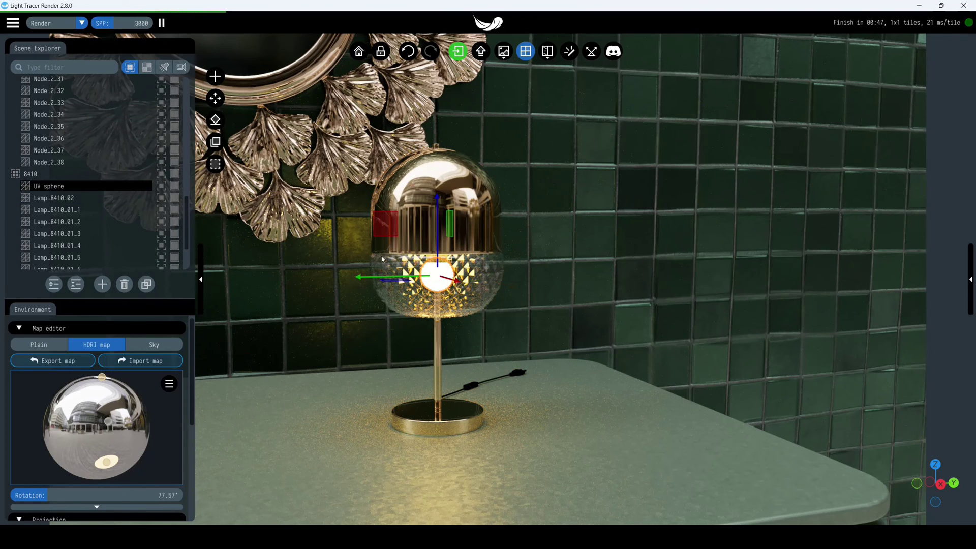
left_click(174, 187)
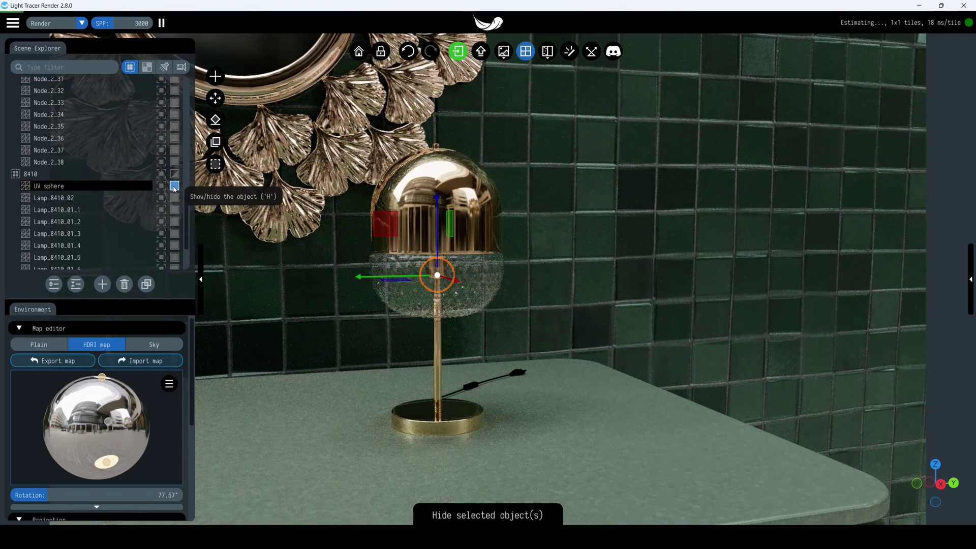
left_click(175, 188)
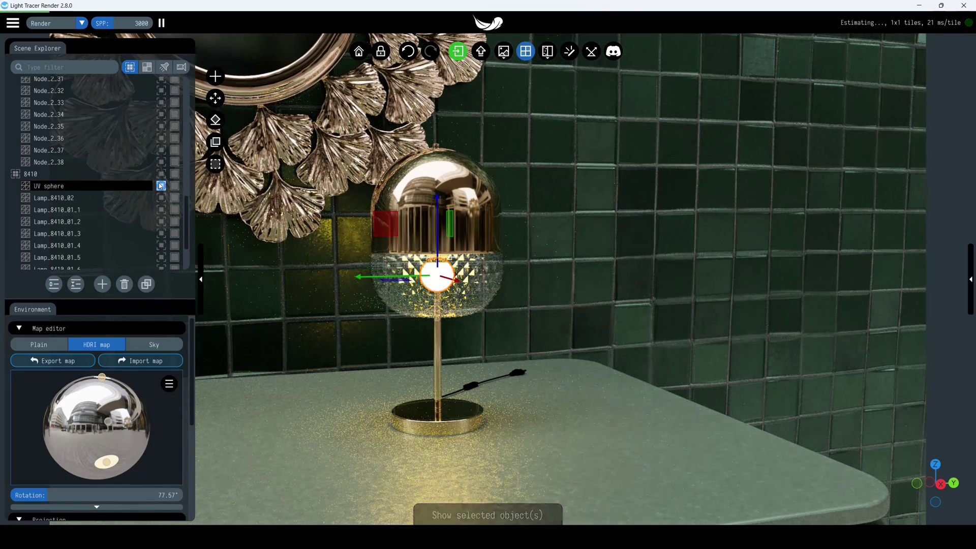
left_click(161, 186)
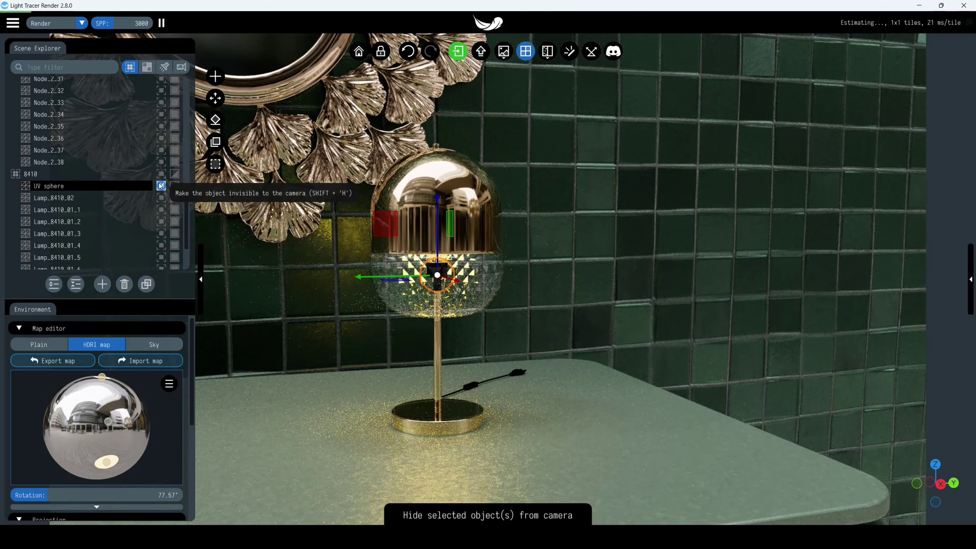
scroll(478, 325, "up", 3)
left_click_drag(477, 326, 489, 342)
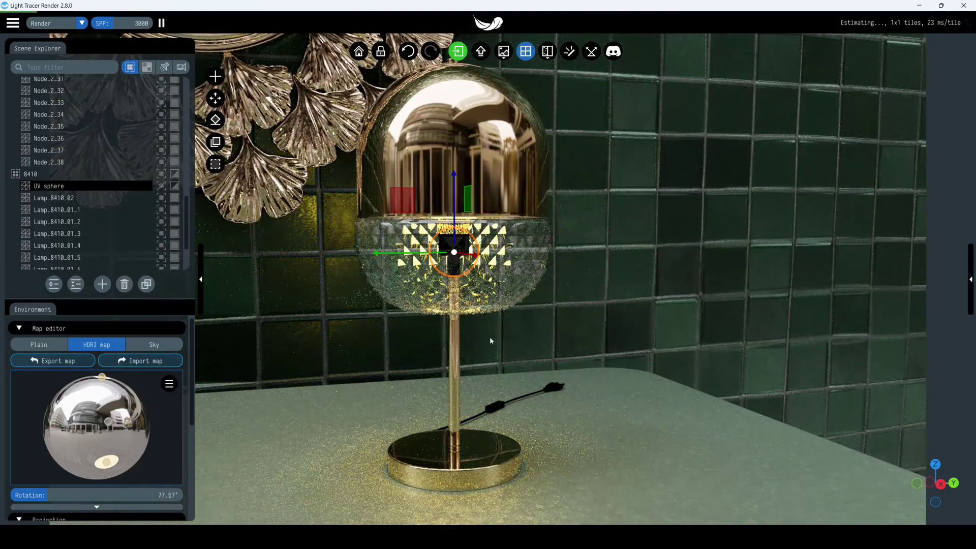
Expand the UV sphere's material, mesh and bounds details and check its Process mesh options.
left_click(27, 188)
scroll(54, 247, "down", 1)
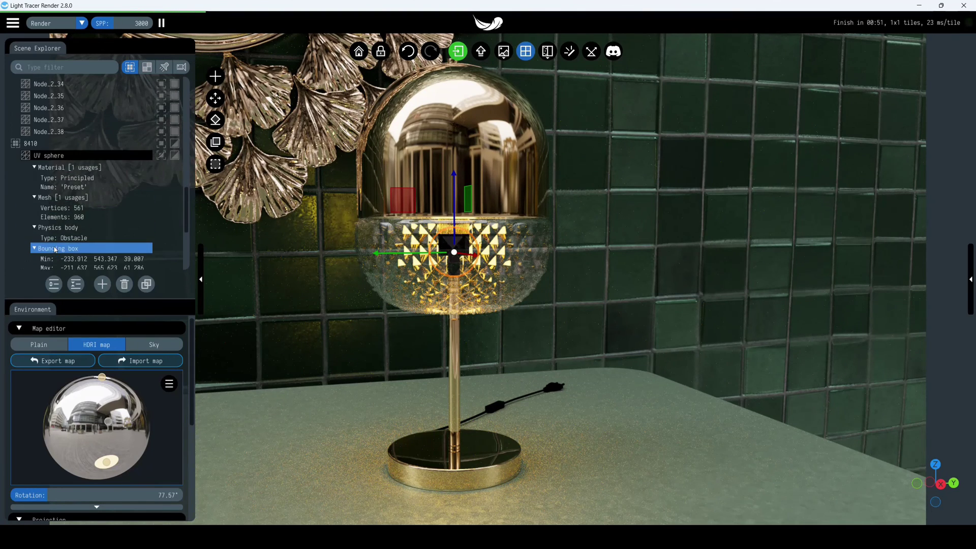
scroll(55, 249, "up", 1)
right_click(72, 189)
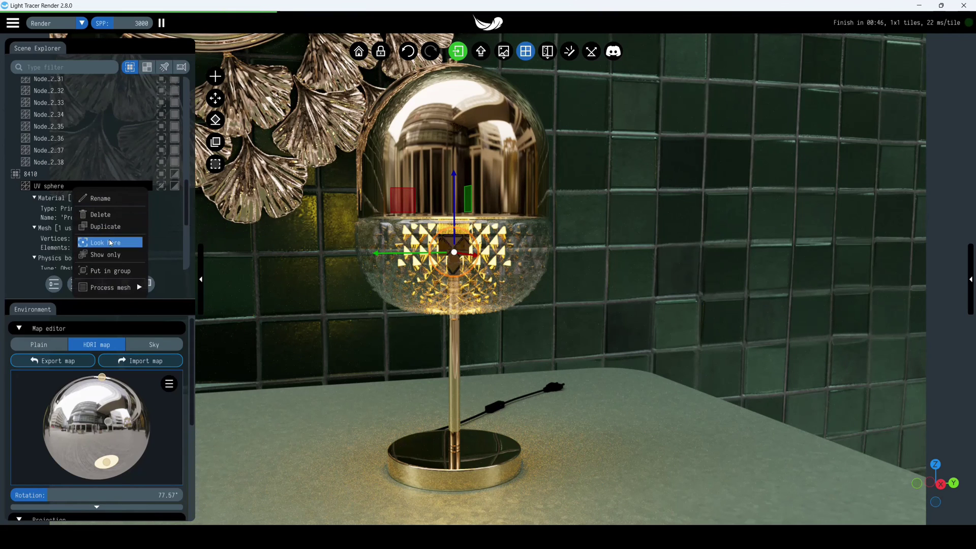
mouse_move(133, 288)
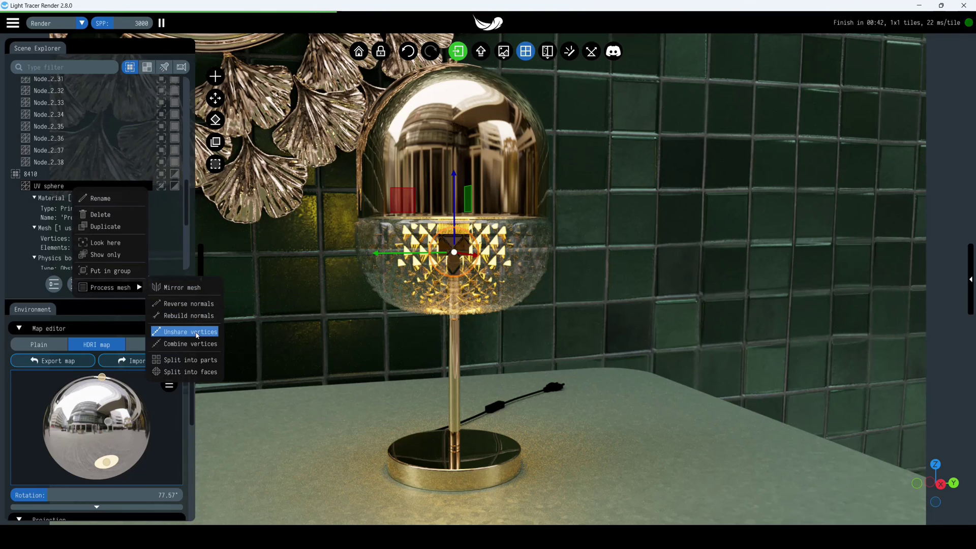
left_click(186, 211)
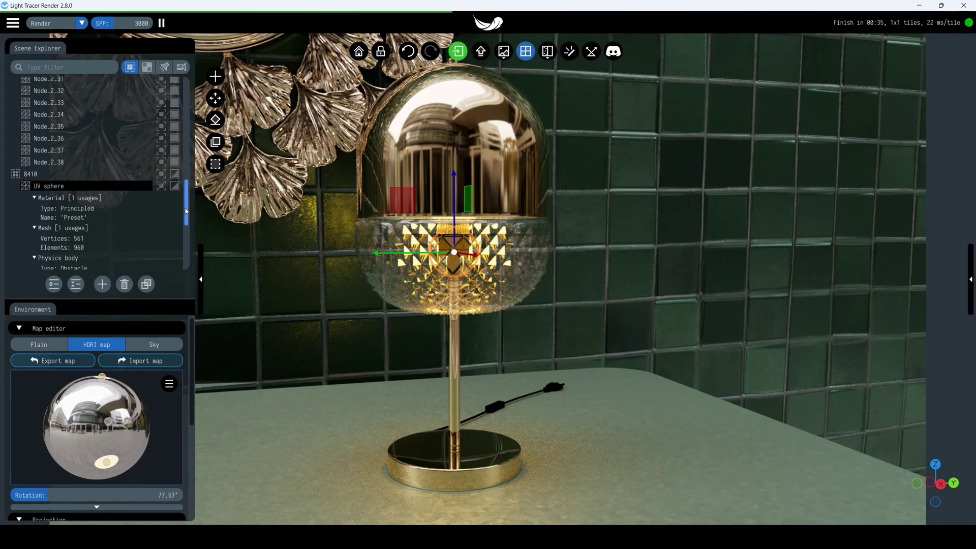
Collapse the hierarchy, drag Disk into the mirror_2 group, then expand all groups.
left_click(75, 288)
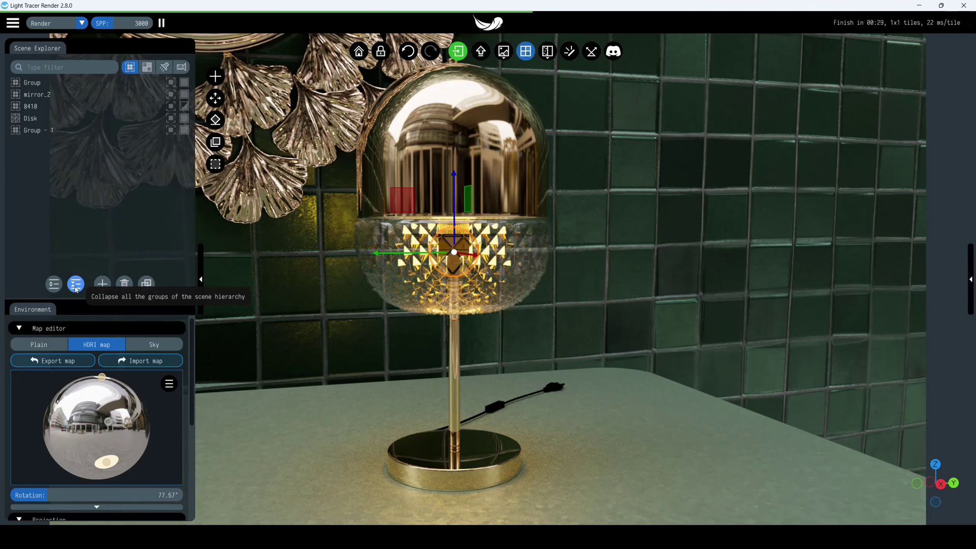
left_click(16, 107)
left_click(16, 106)
left_click_drag(24, 119, 45, 97)
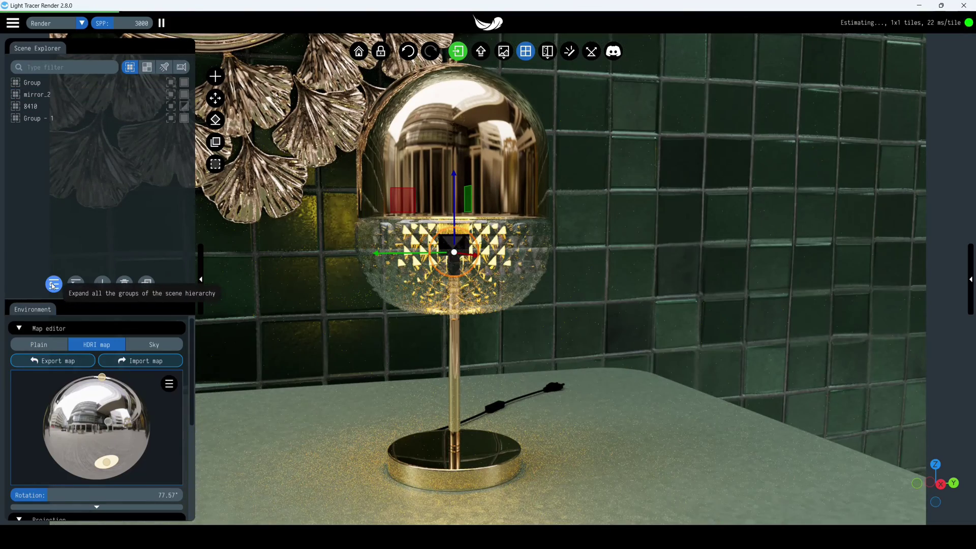
left_click(53, 285)
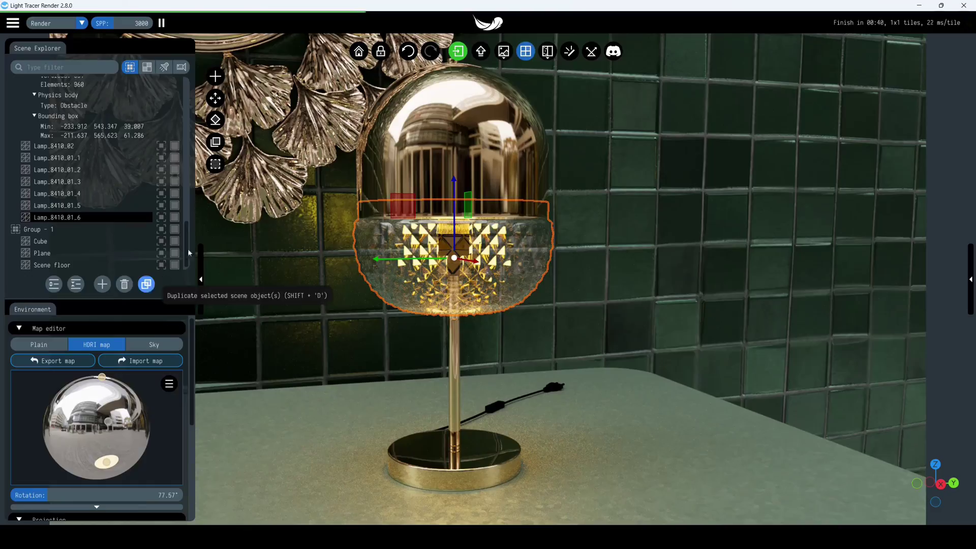
Focus on the ginkgo mirror, duplicate it, then delete the copy.
left_click(267, 188)
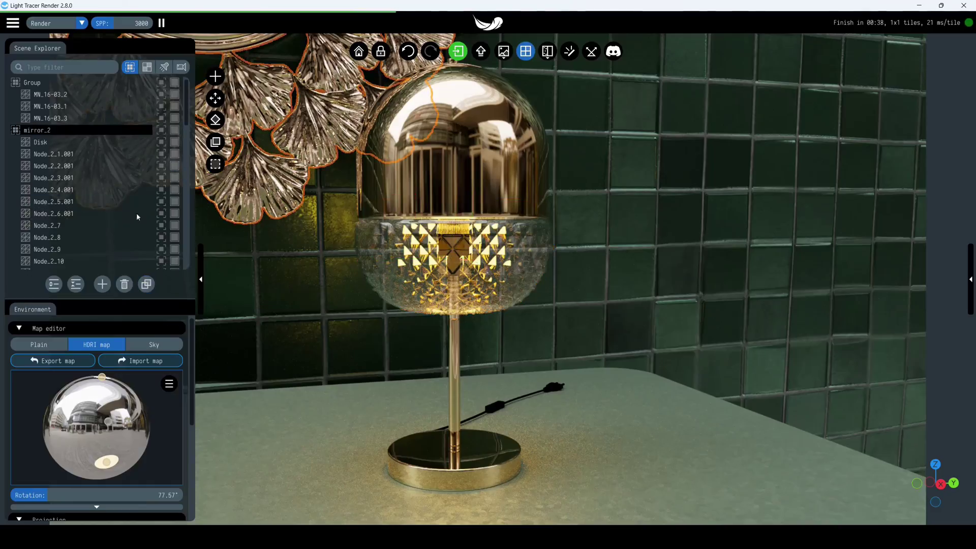
key("f")
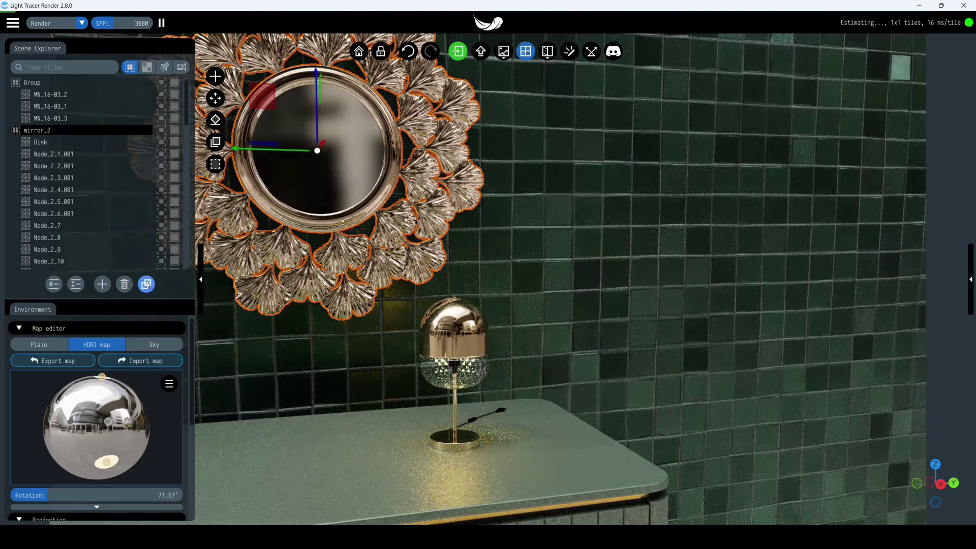
left_click(146, 284)
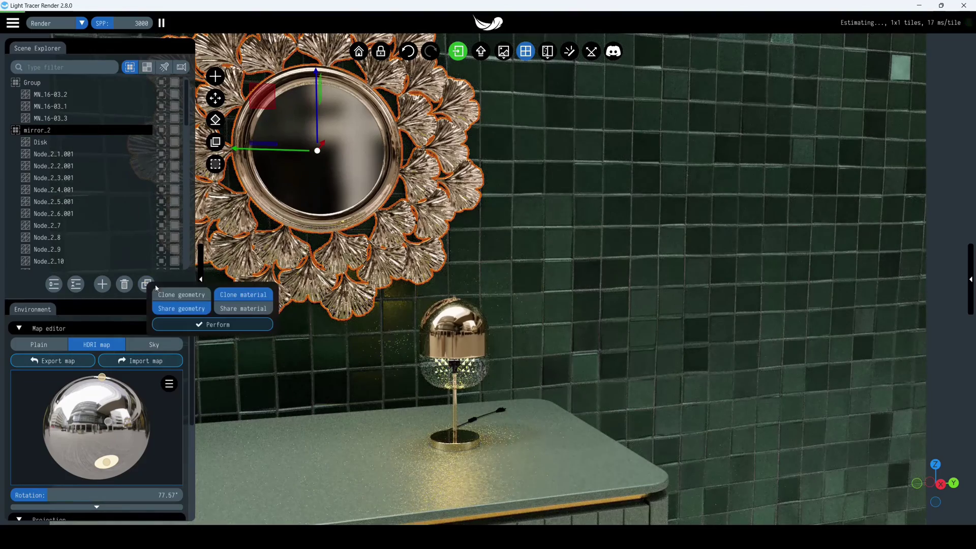
left_click(225, 325)
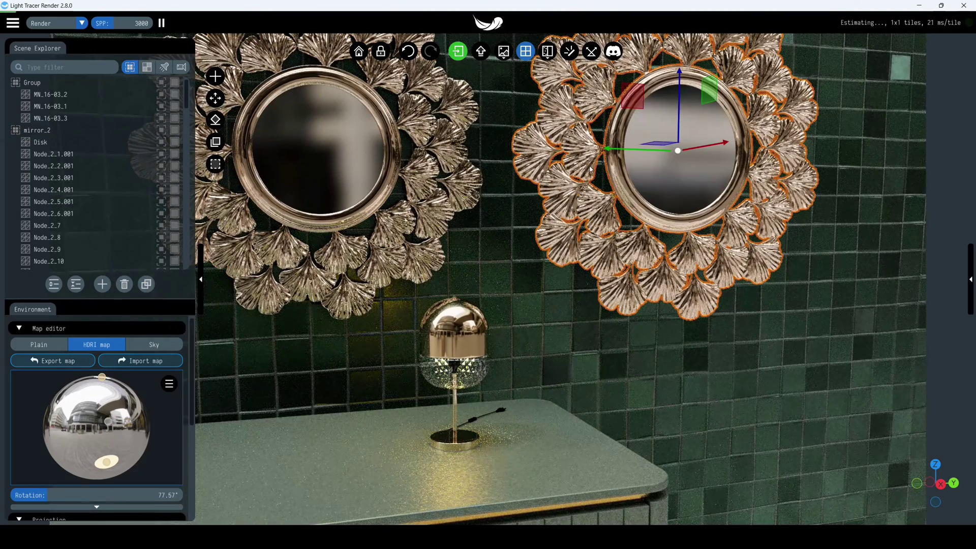
left_click(125, 284)
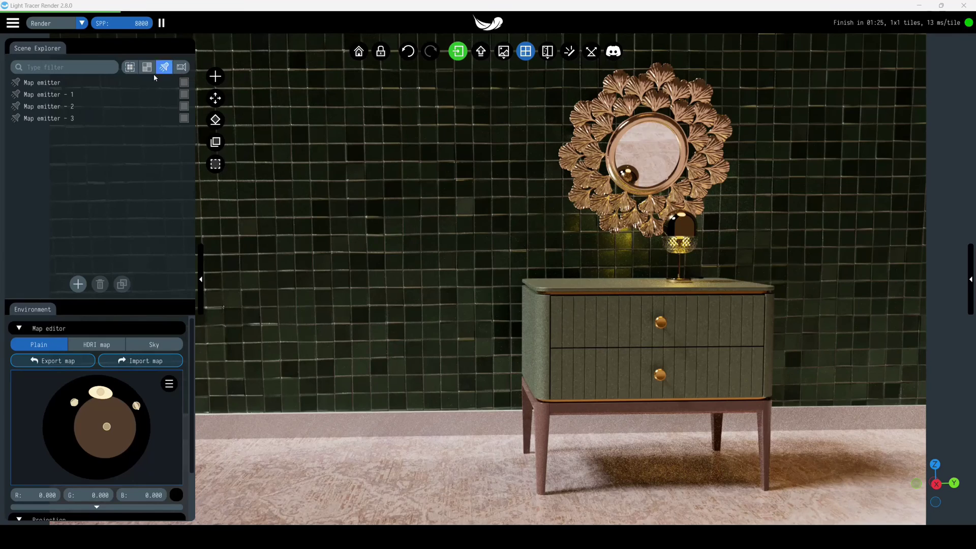
Hide Map emitter - 1 and add a new map emitter at the map's left edge.
left_click(121, 92)
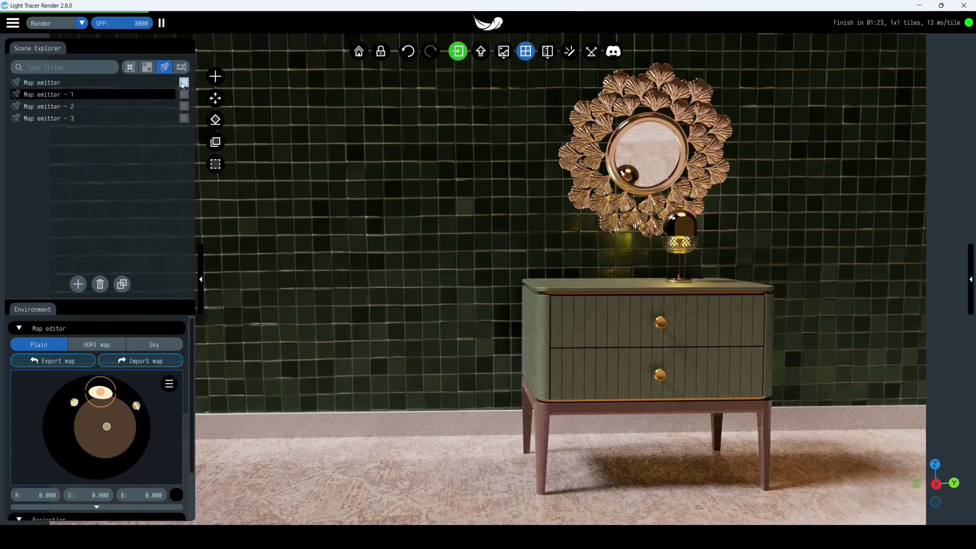
left_click(183, 83)
left_click(184, 95)
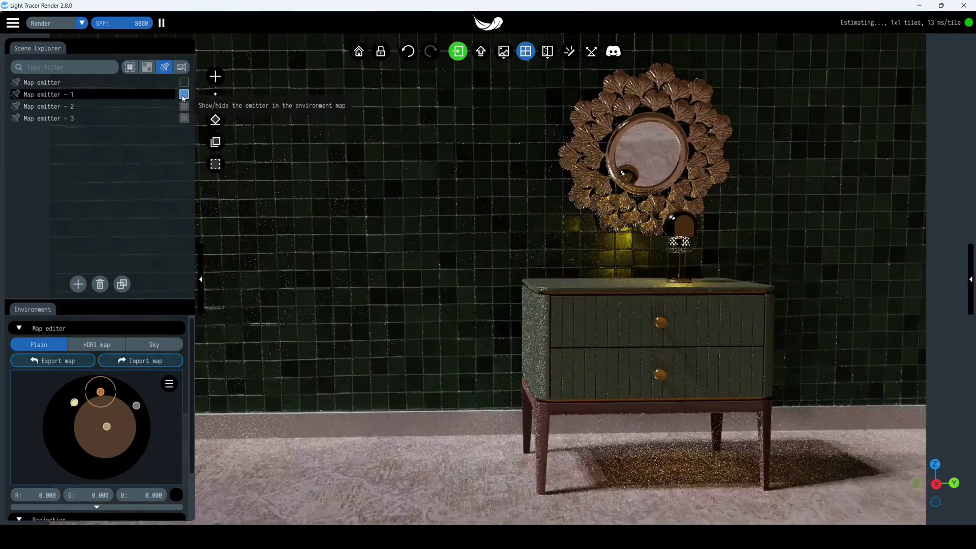
left_click(183, 94)
left_click(175, 118)
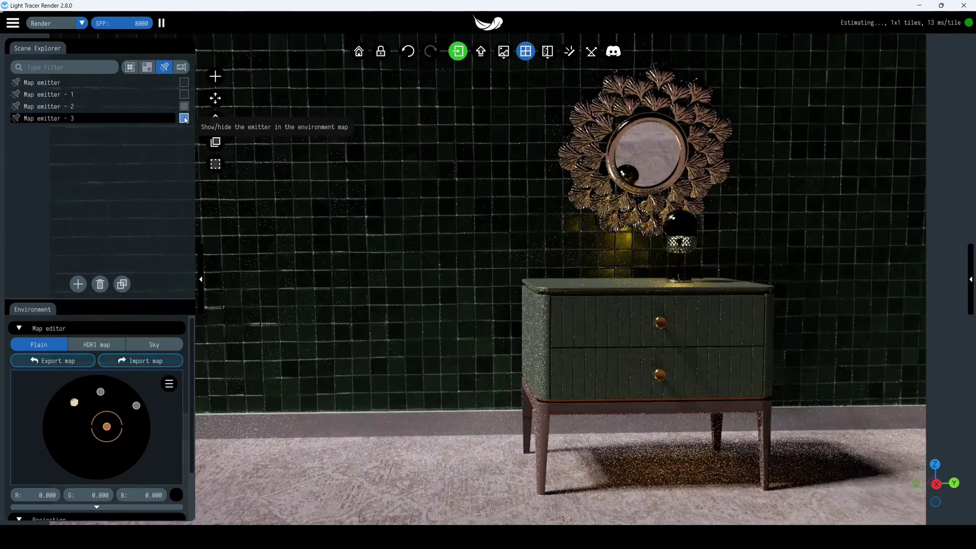
left_click(78, 283)
left_click_drag(95, 427, 61, 425)
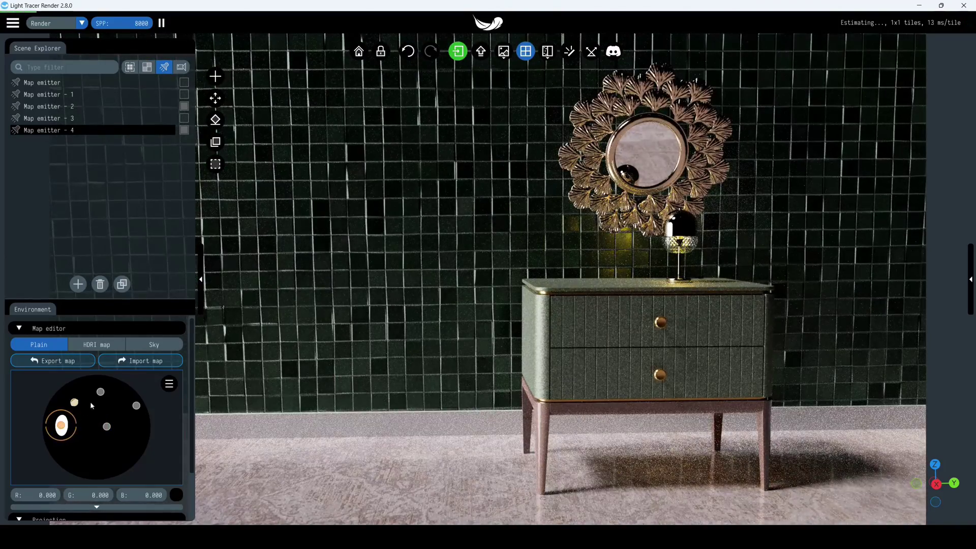
Delete Map emitter - 3, then duplicate Map emitter - 2 and move the copy up-right.
left_click(84, 119)
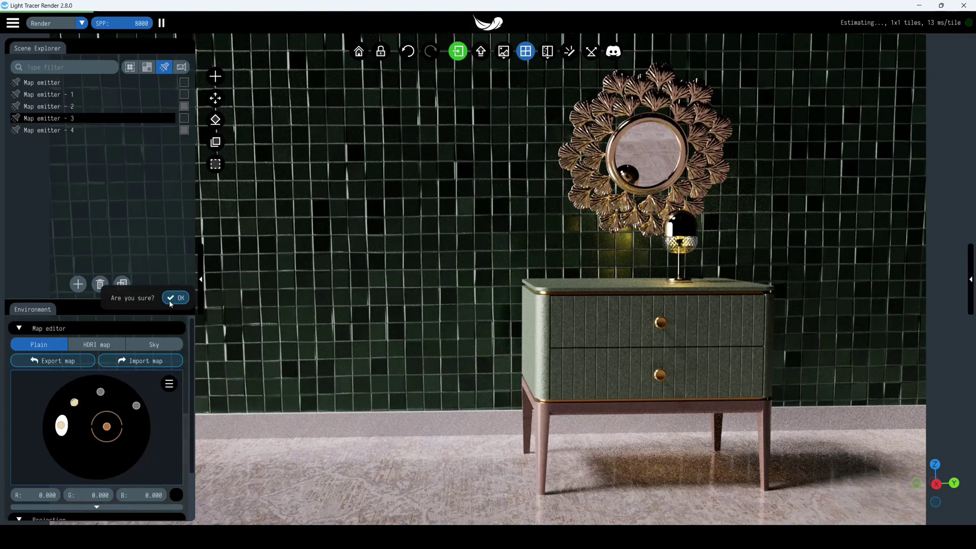
left_click(100, 284)
left_click(86, 100)
left_click(76, 106)
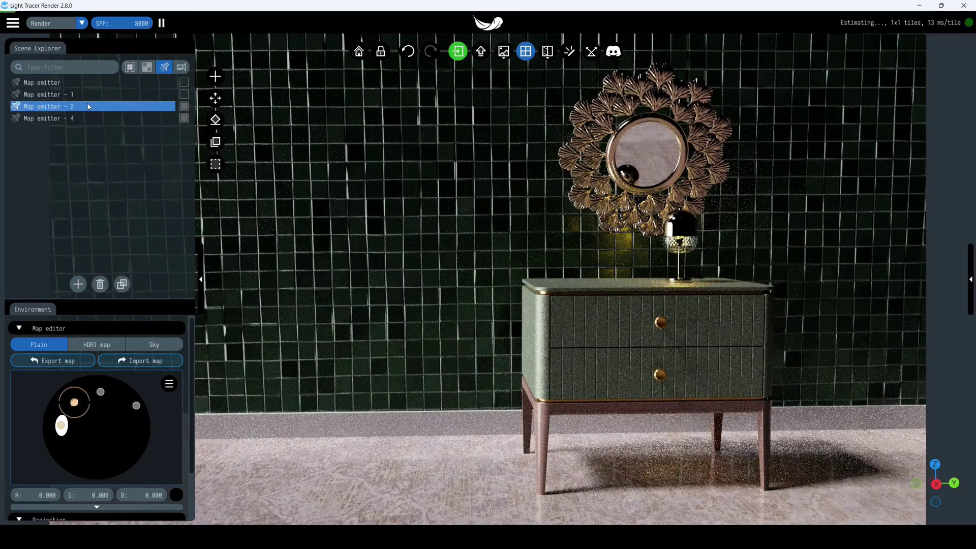
left_click(122, 284)
left_click_drag(74, 401, 122, 392)
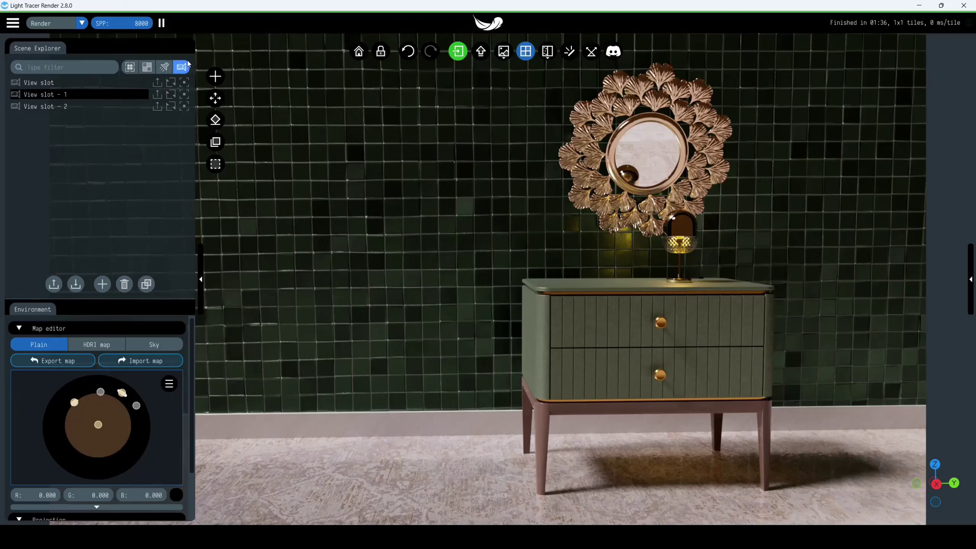
Save a closer dresser view as View slot - 3 and recall the earlier view slots.
left_click_drag(476, 334, 594, 345)
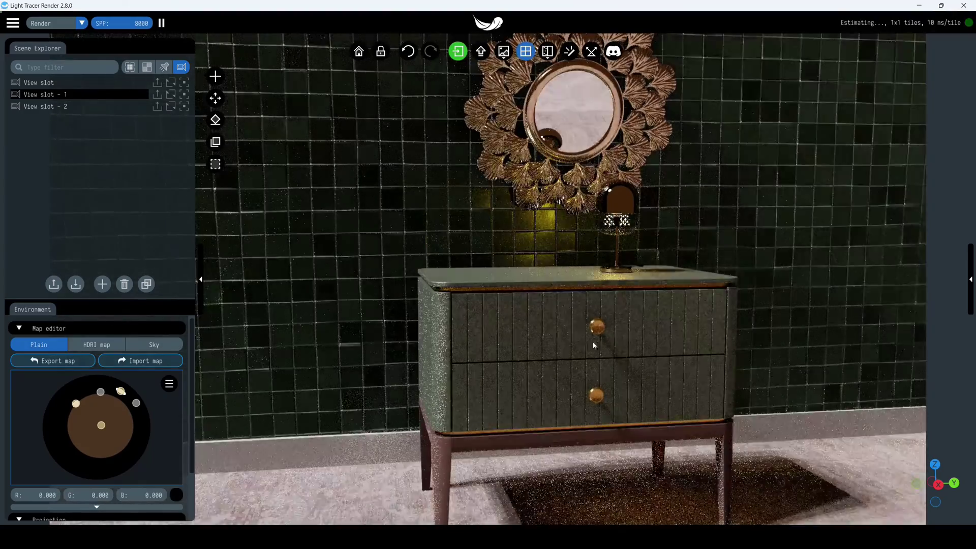
left_click(102, 284)
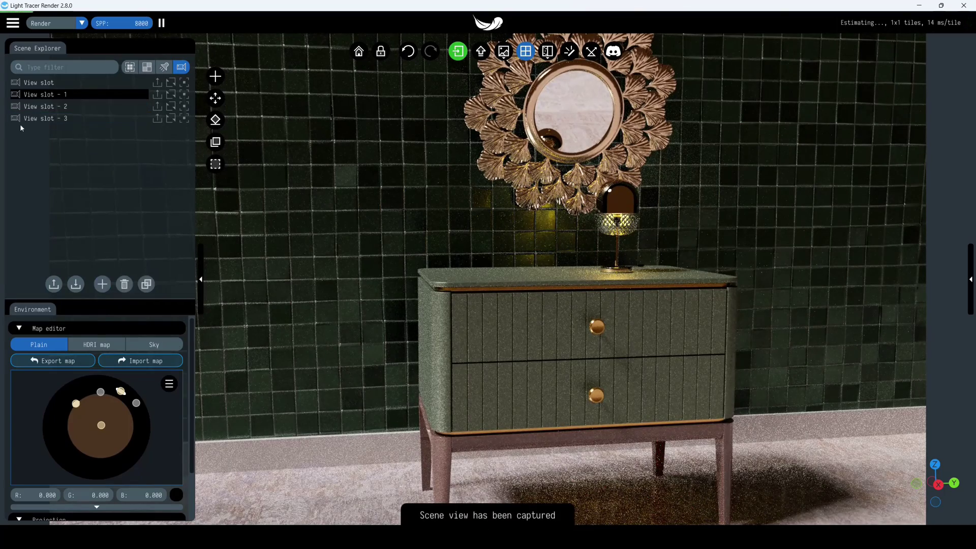
left_click(157, 107)
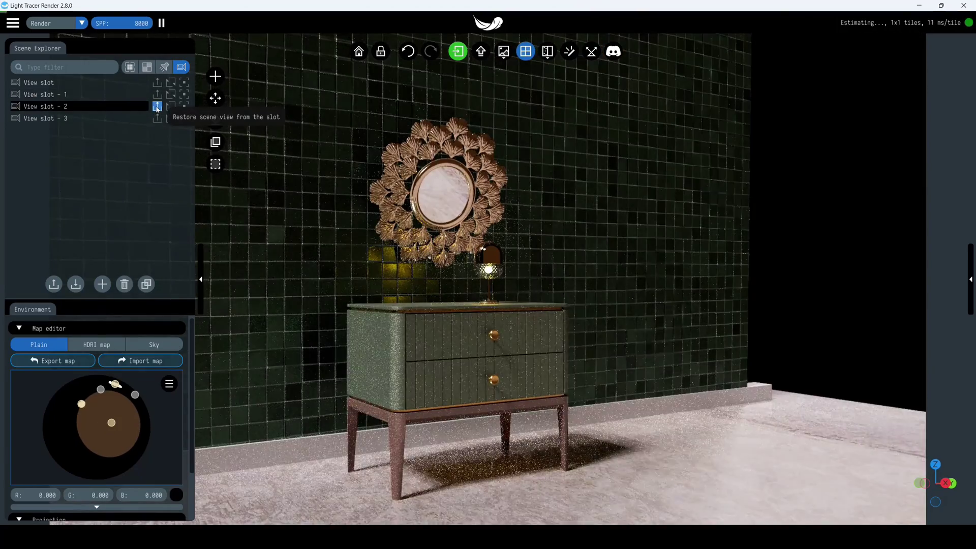
left_click(157, 94)
left_click(157, 83)
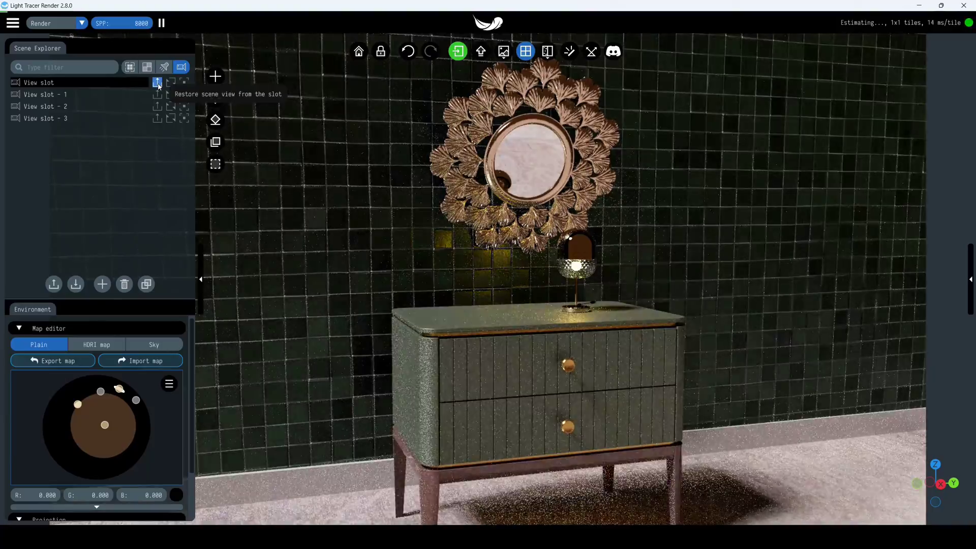
Overwrite View slot with a lower dresser-and-lamp view and recall it.
left_click_drag(559, 330, 475, 333)
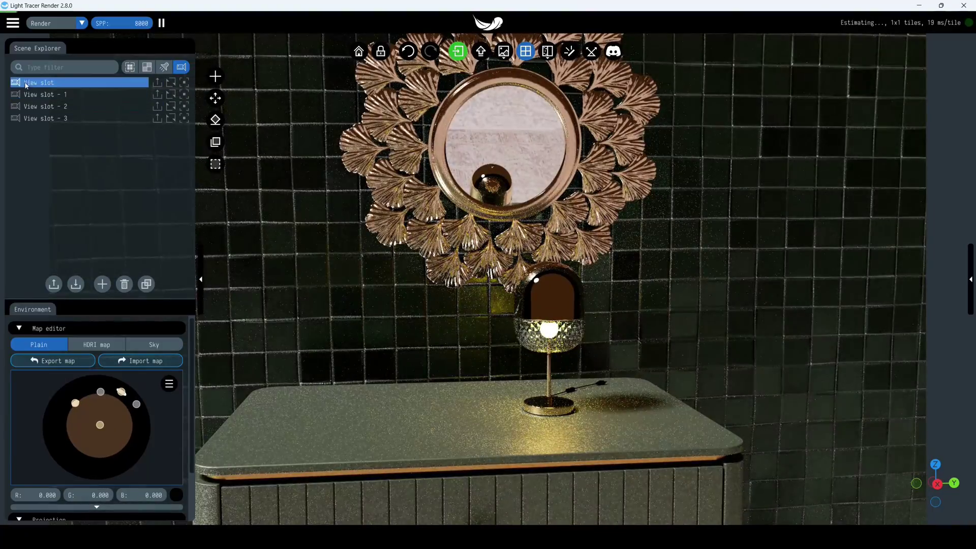
left_click(171, 83)
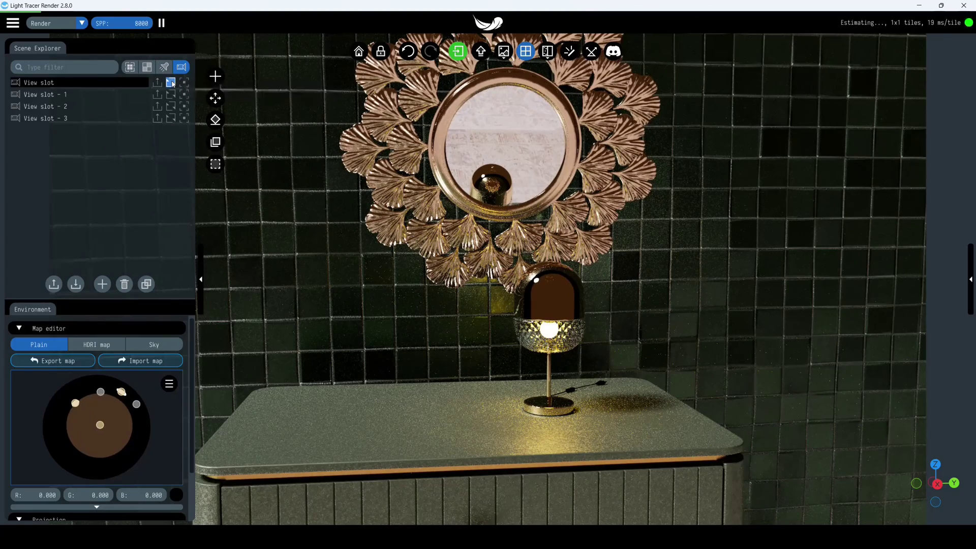
left_click(157, 81)
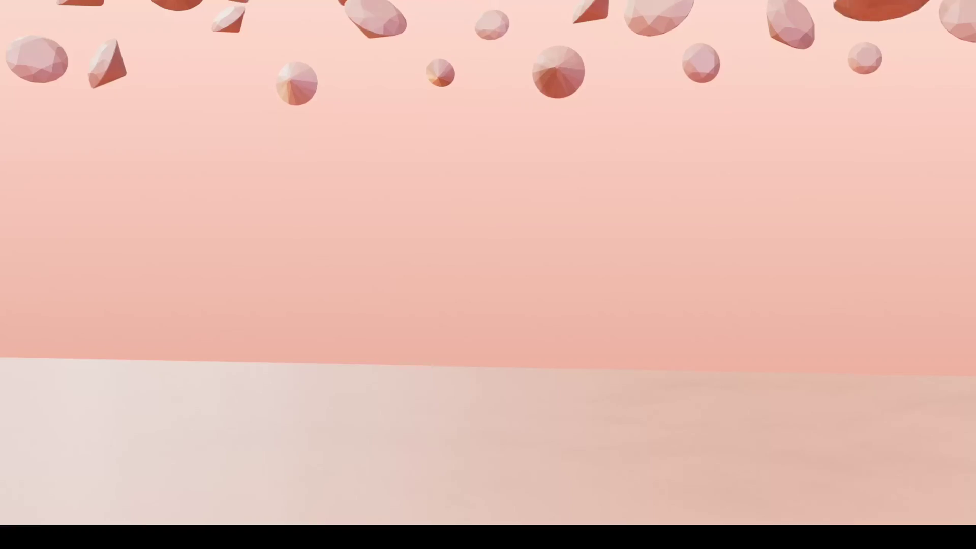